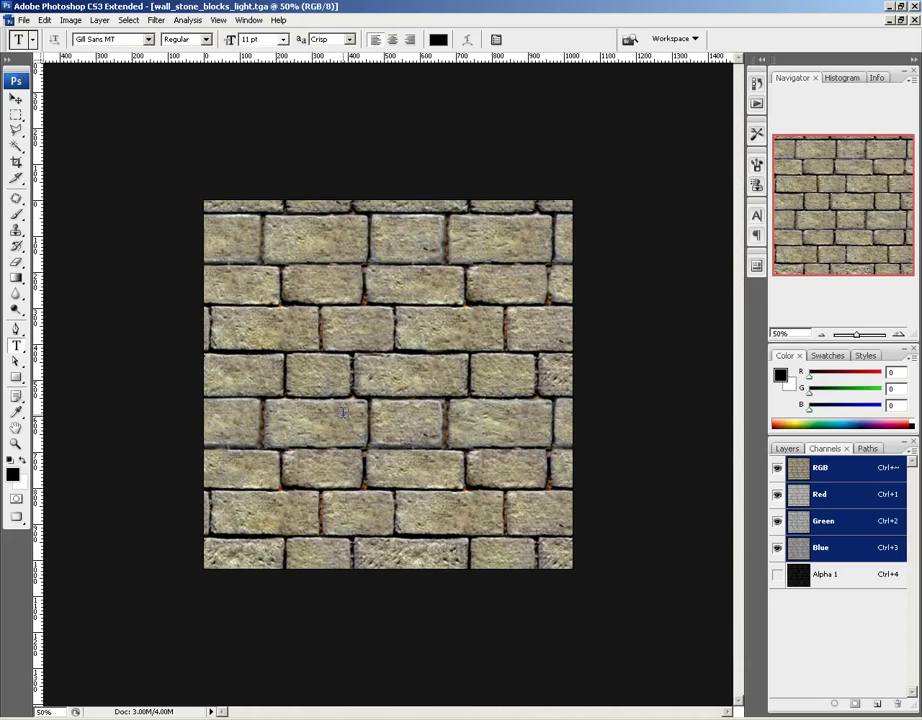
Show only the Alpha 1 channel of wall_stone_blocks_light.tga in the Channels panel.
left_click(800, 576)
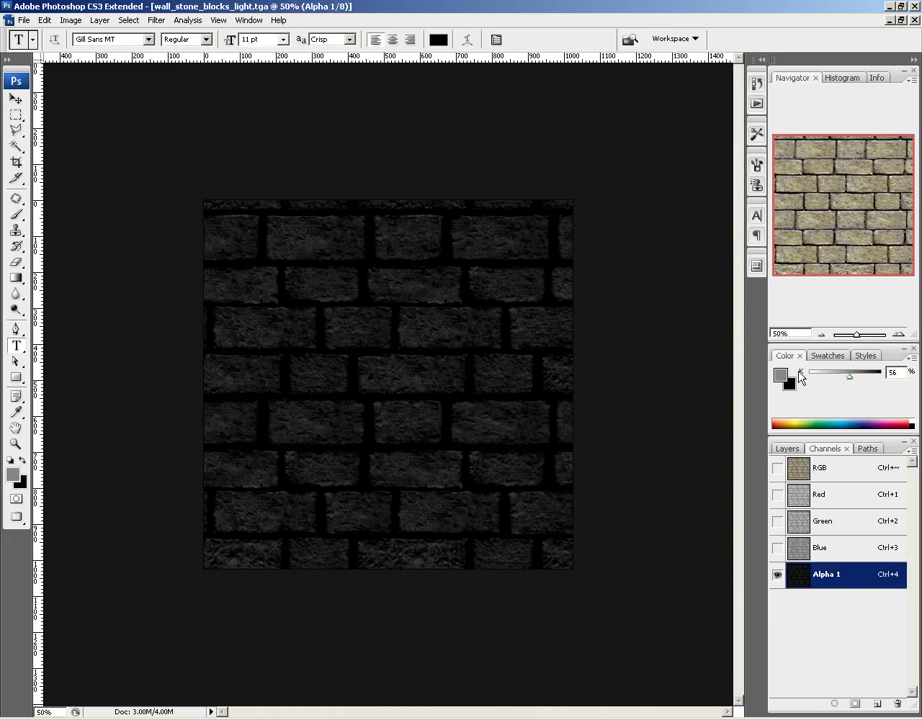
View the Alpha 1 channel of wall_stone_blocks_normal.TGA, then return to UDK.
left_click(249, 20)
left_click(354, 343)
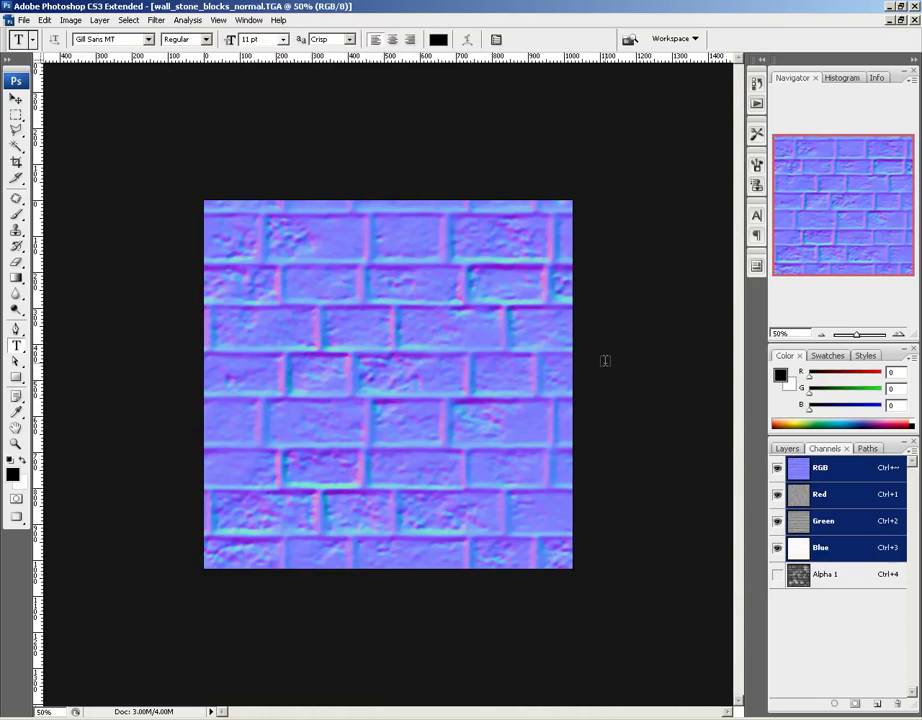
key("ctrl+4")
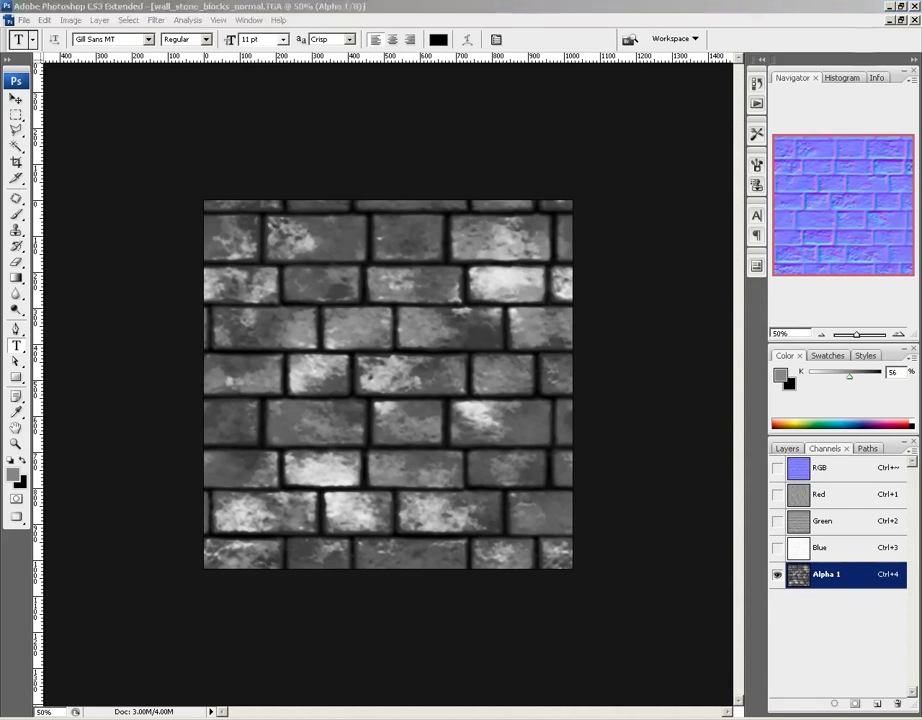
key("alt+Tab")
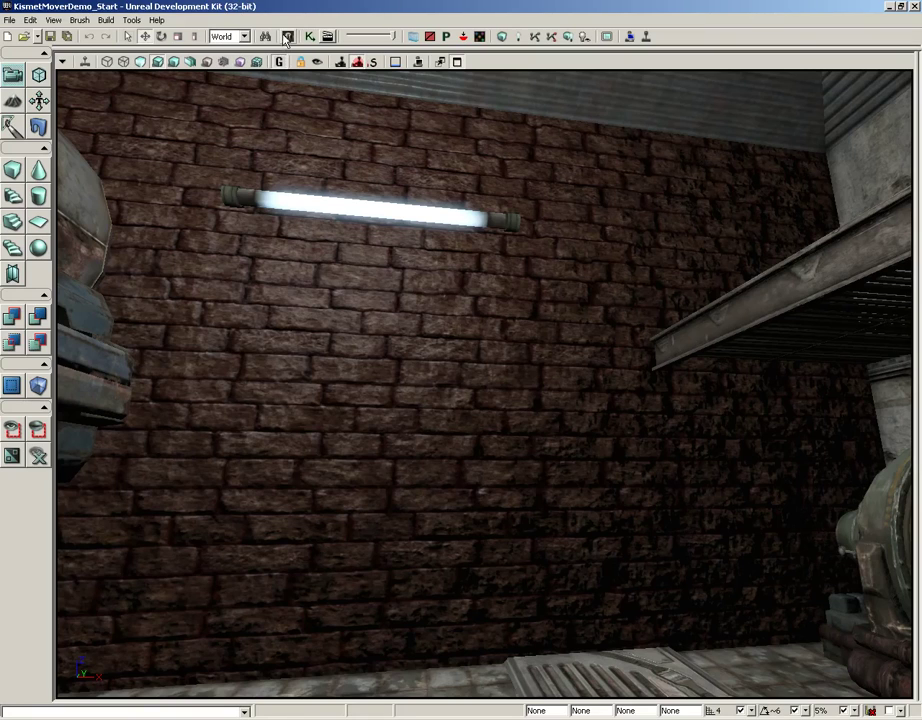
Create material M_BrickDemo in package Demo_Materials, group Materials, from the Content Browser.
left_click(287, 38)
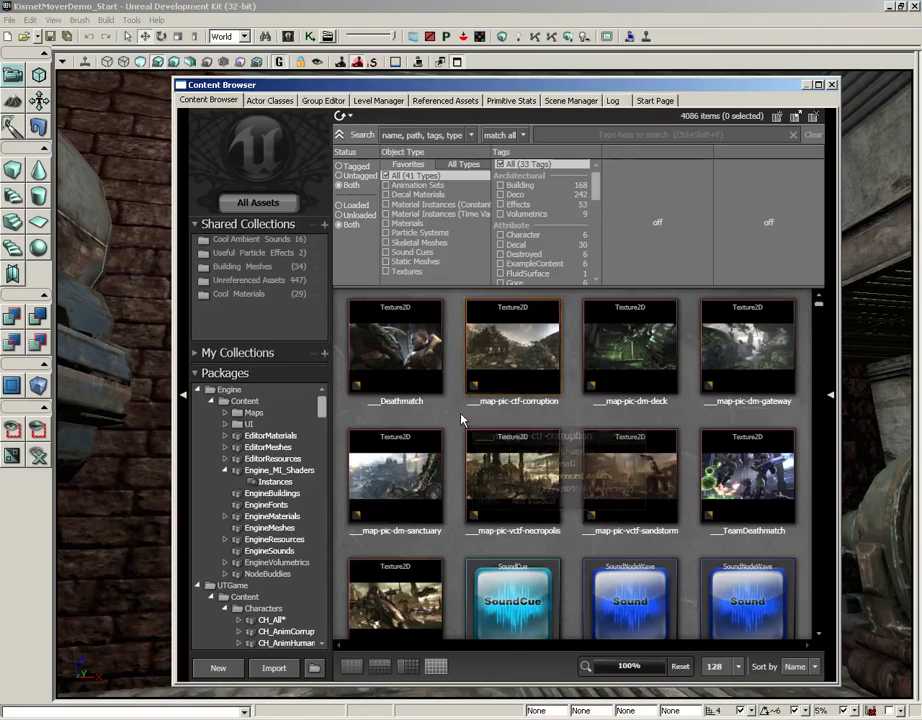
right_click(455, 420)
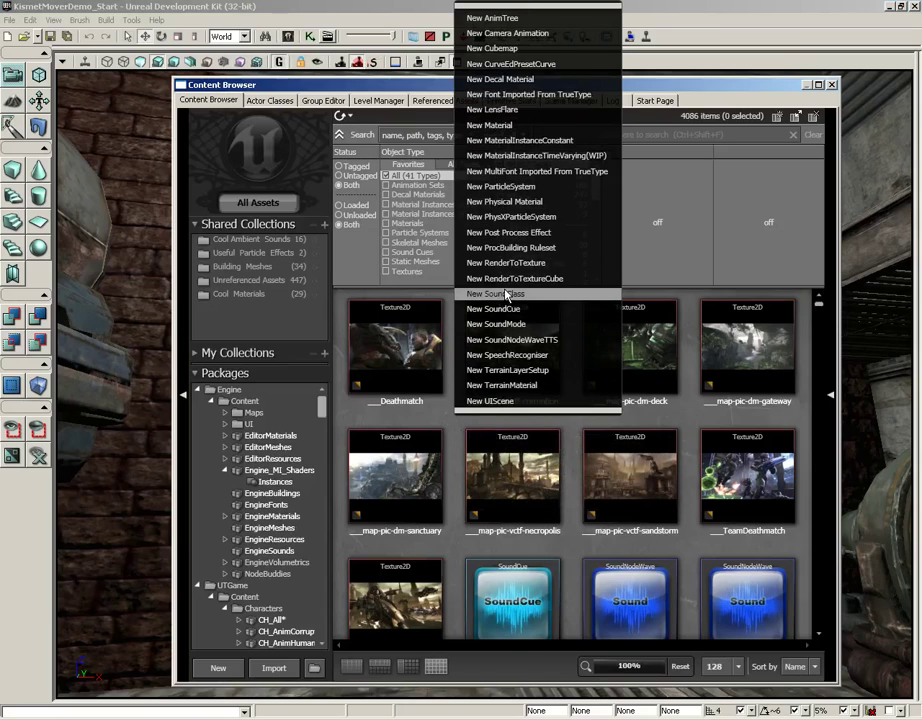
left_click(503, 125)
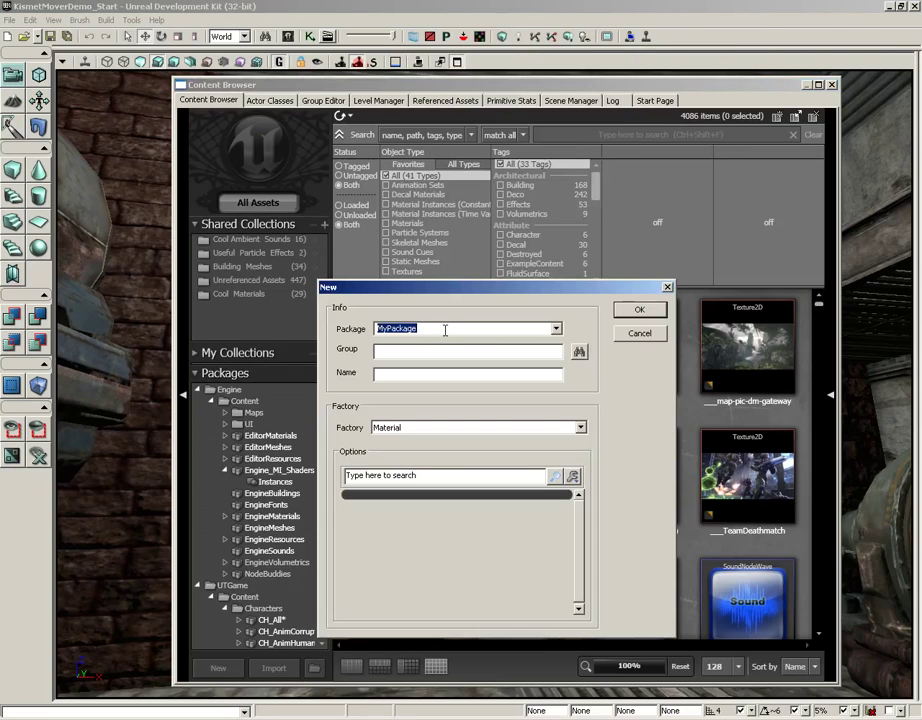
type("Demo_Materials")
key("Tab")
type("Materials")
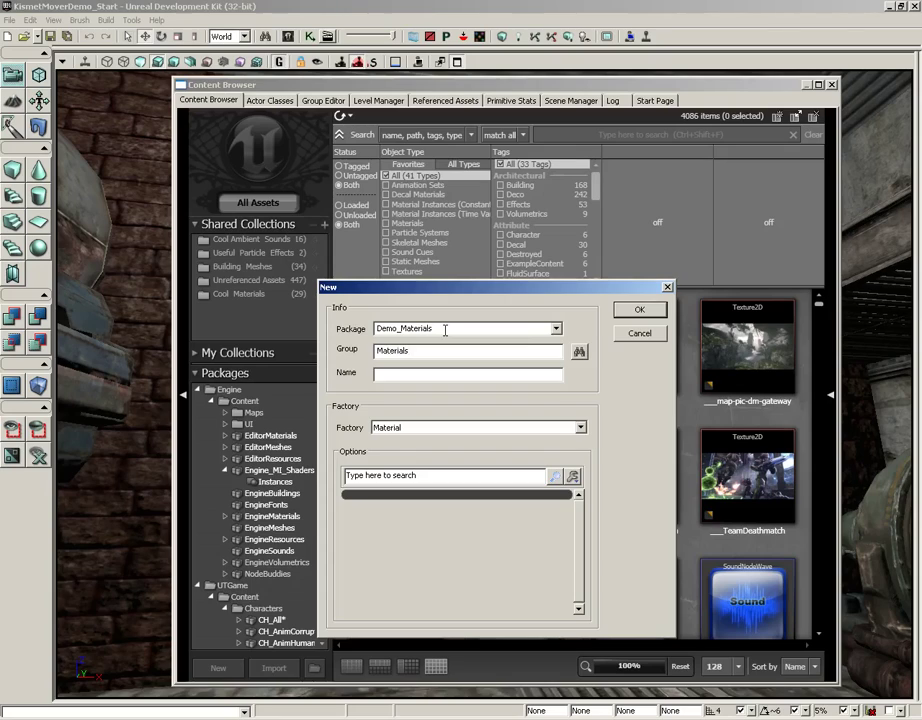
key("Tab")
type("M")
type("_")
type("VideoDe")
key("BackSpace")
key("BackSpace")
key("BackSpace")
key("BackSpace")
key("BackSpace")
key("BackSpace")
type("BrickDemo")
key("Return")
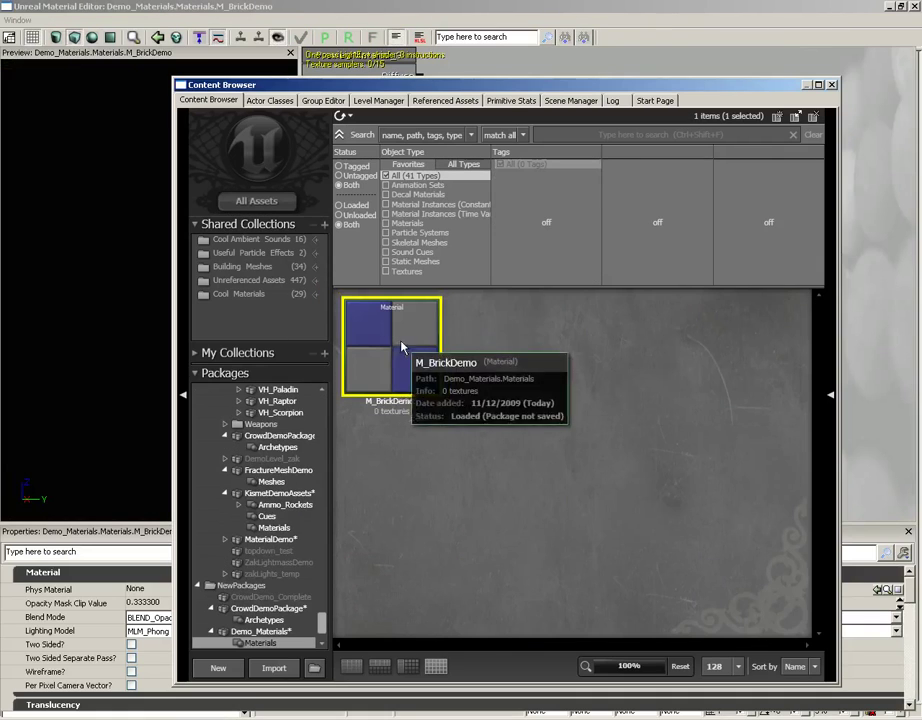
mouse_move(392, 346)
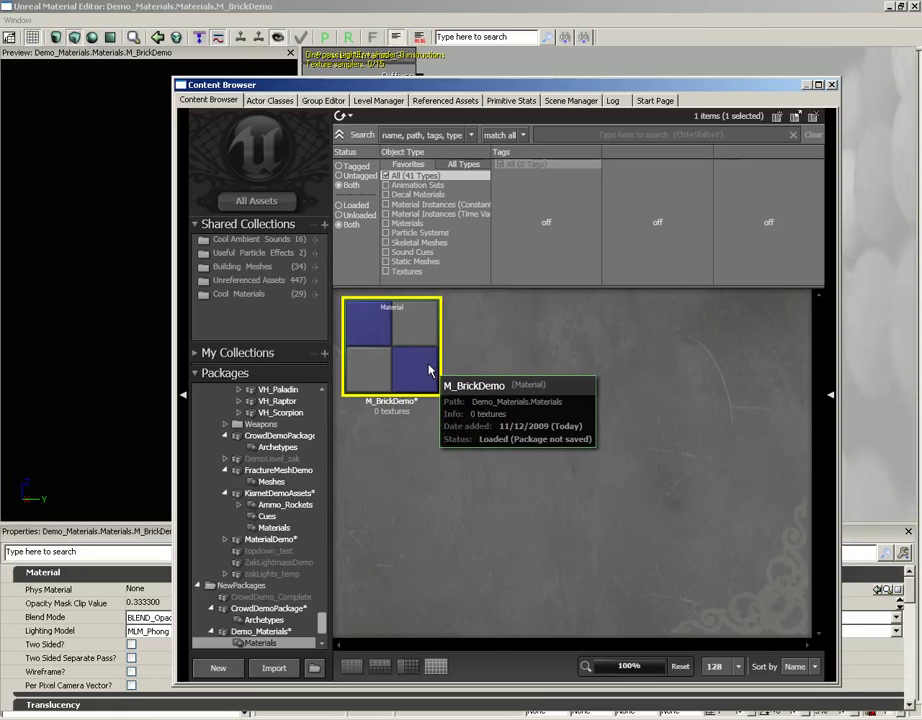
Minimize the Material Editor and make the Content Browser taller over the level.
left_click_drag(578, 85, 560, 403)
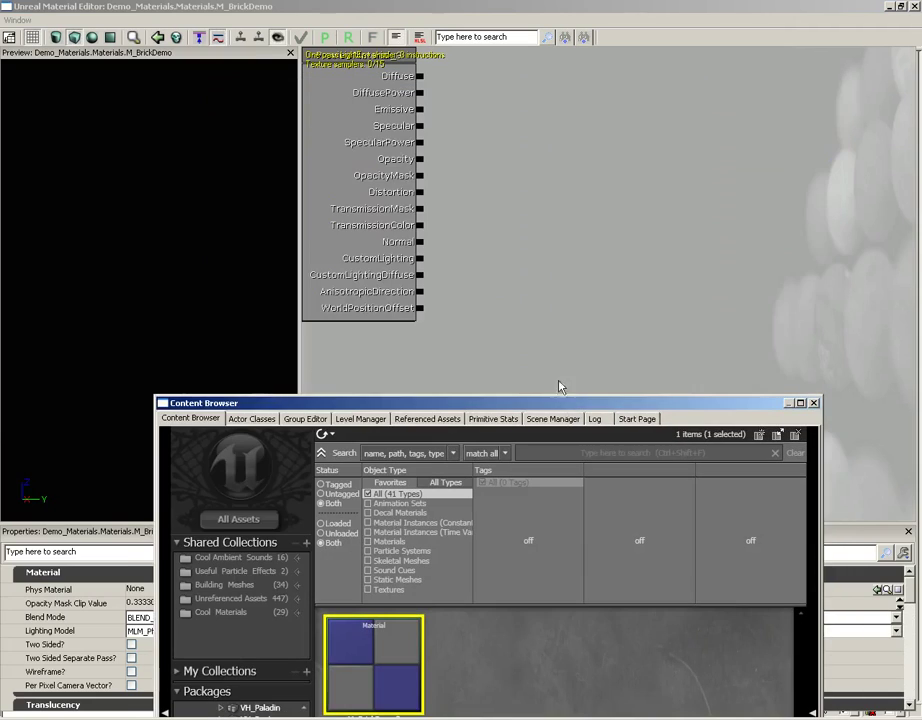
mouse_move(514, 134)
left_mouse_down()
mouse_move(606, 269)
mouse_move(620, 260)
left_mouse_up()
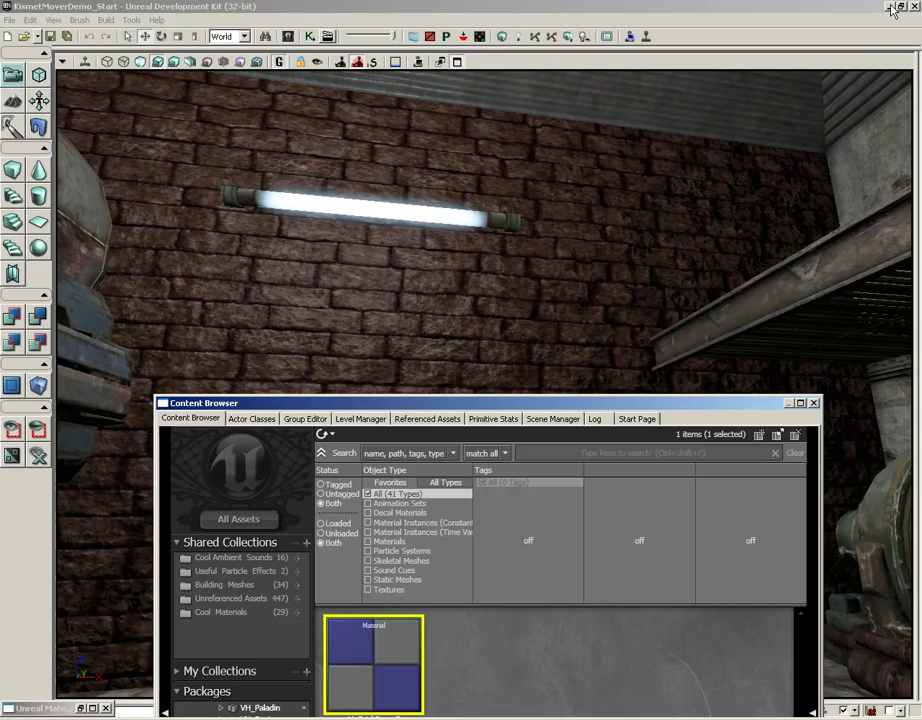
left_click(888, 6)
left_click_drag(543, 395, 541, 83)
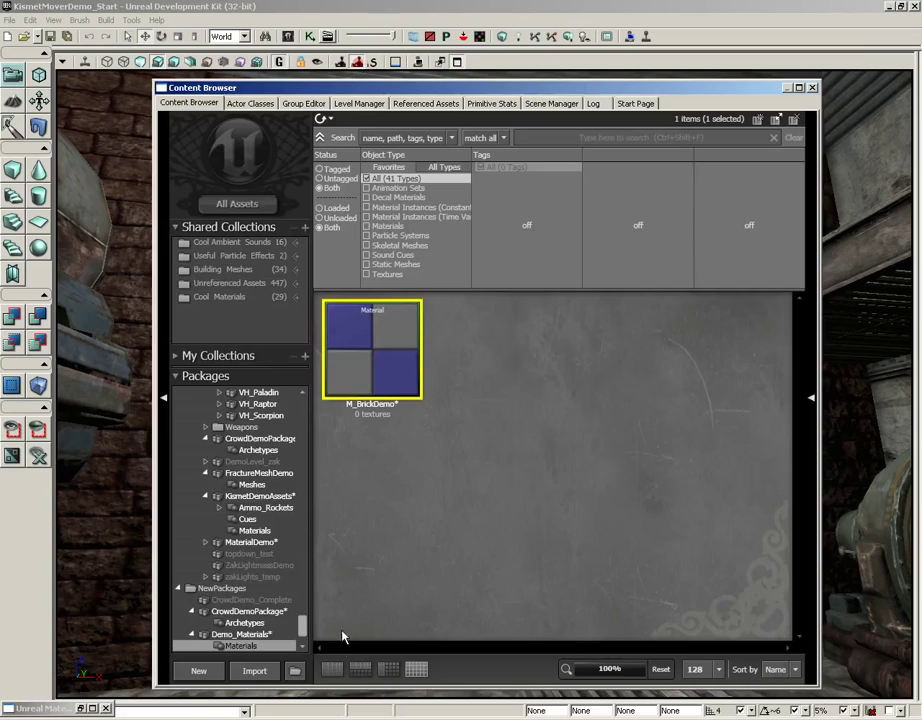
Import wall_stone_blocks_light and wall_stone_blocks_normal TGAs into Demo_Materials' Textures group.
left_click(255, 678)
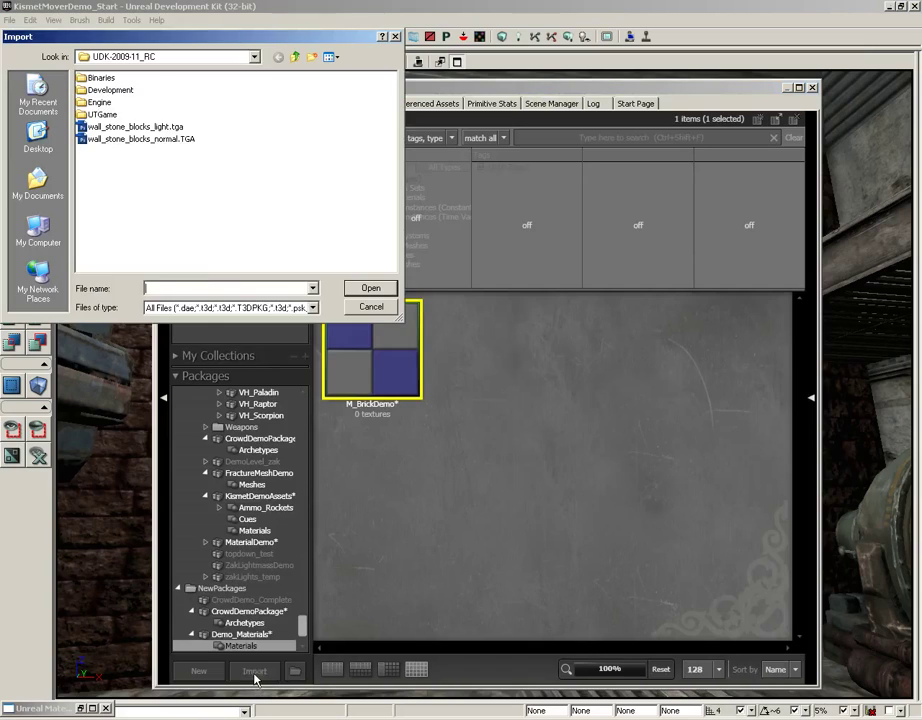
left_click(135, 127)
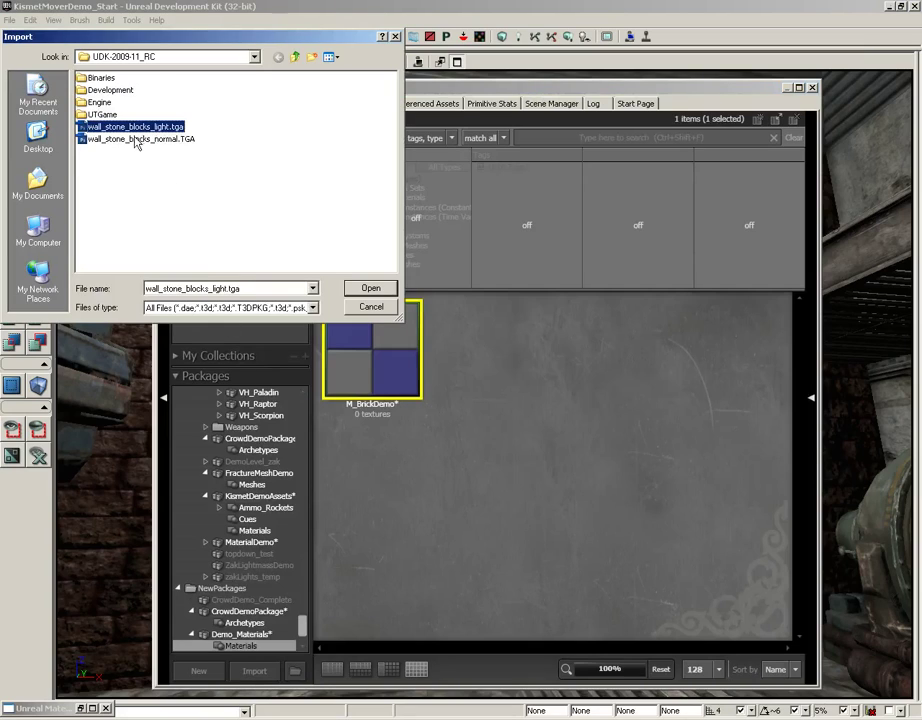
left_click(140, 139, "shift")
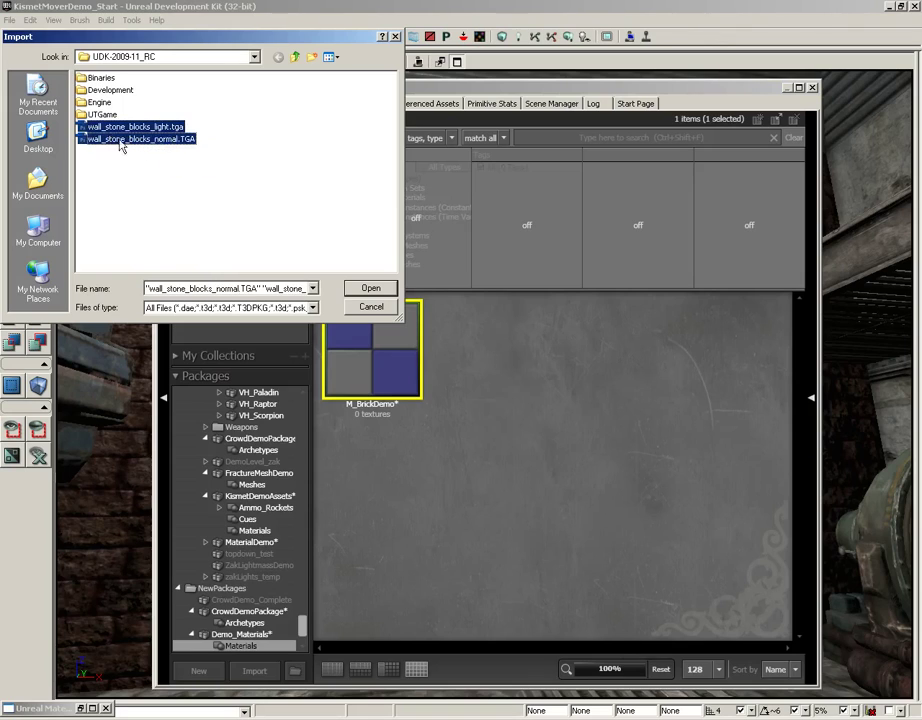
left_click(370, 288)
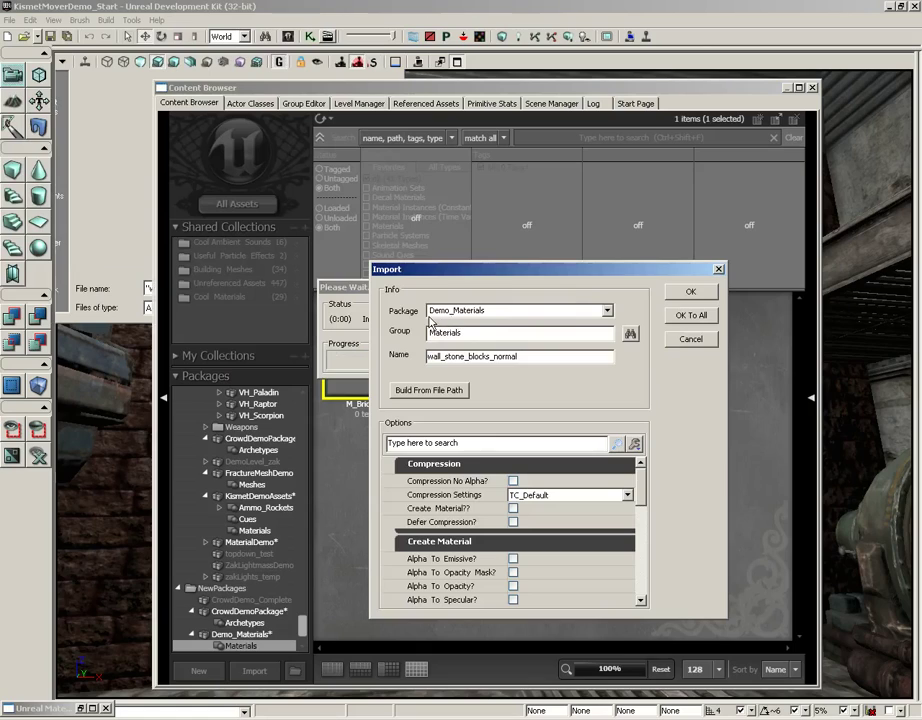
double_click(478, 332)
type("Textures")
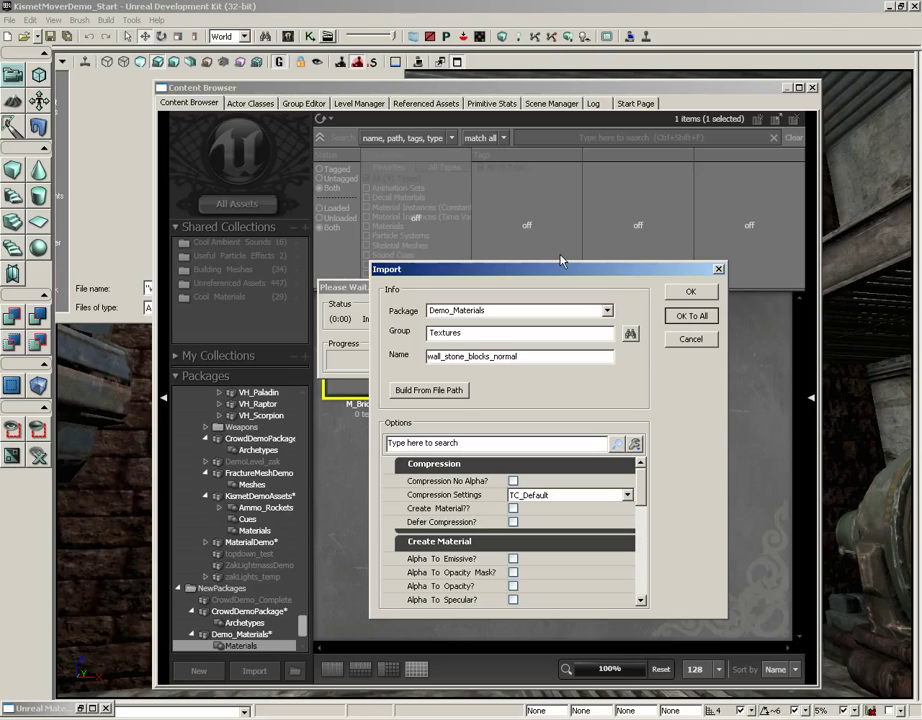
key("Return")
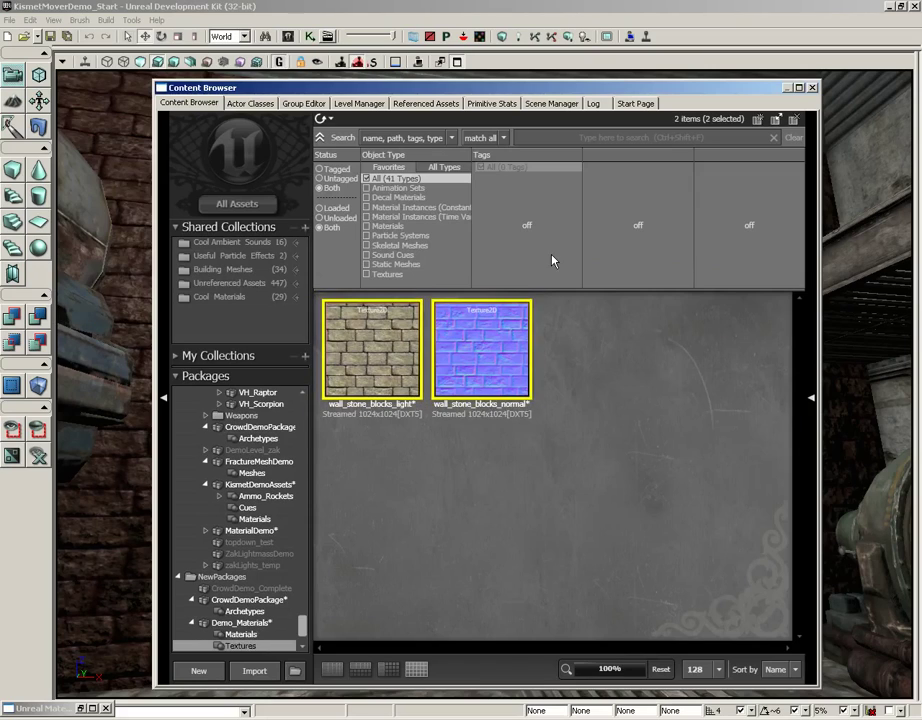
Save the Demo_Materials package, then bring wall_stone_blocks_light to the M_BrickDemo Material Editor.
left_click(241, 622)
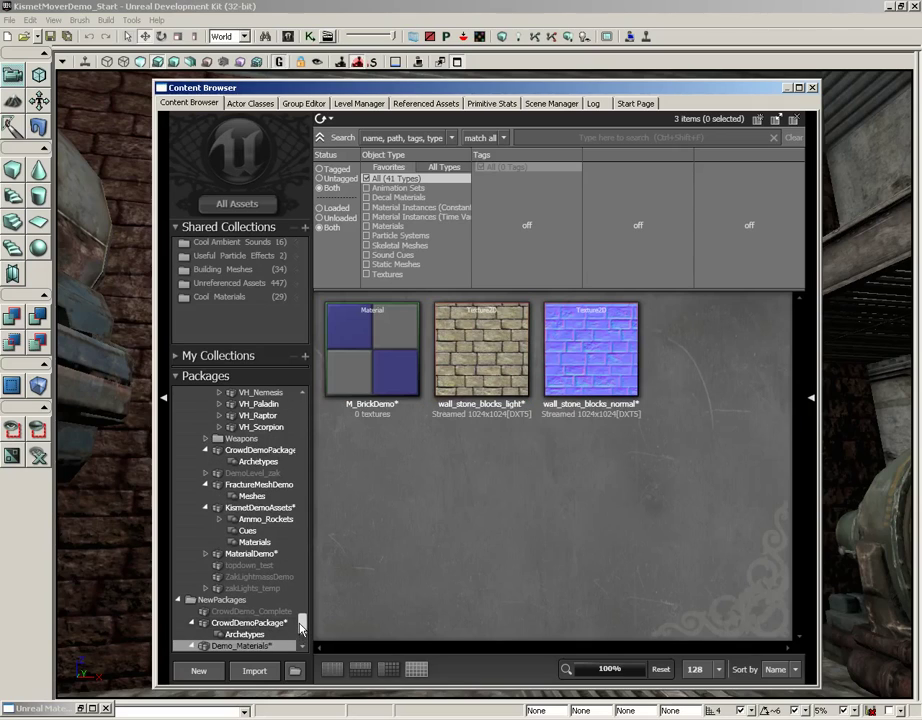
scroll(257, 598, "down", 2)
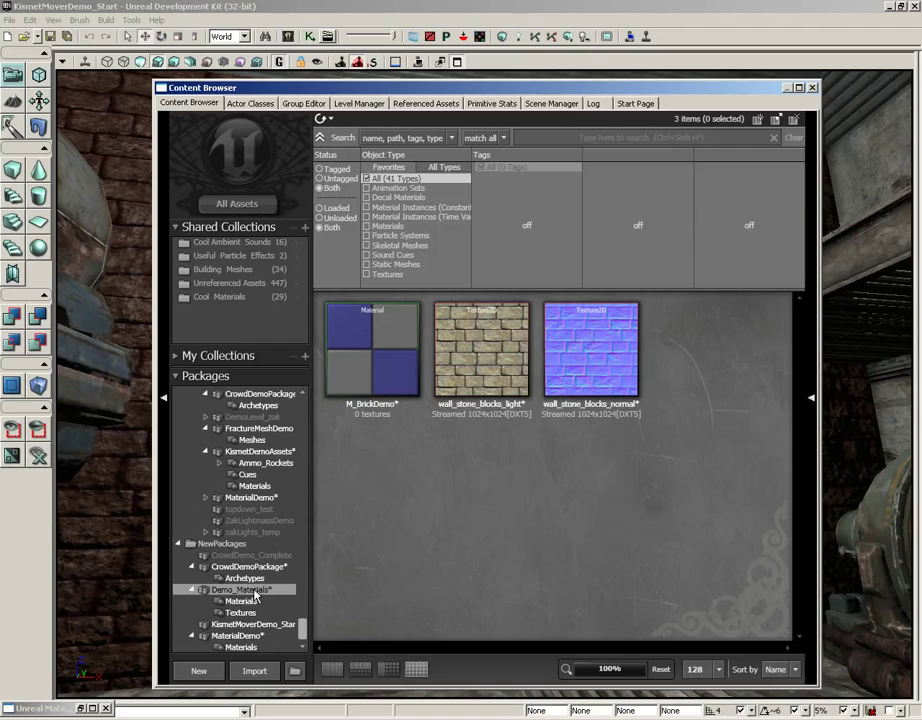
key("ctrl+s")
left_click(357, 288)
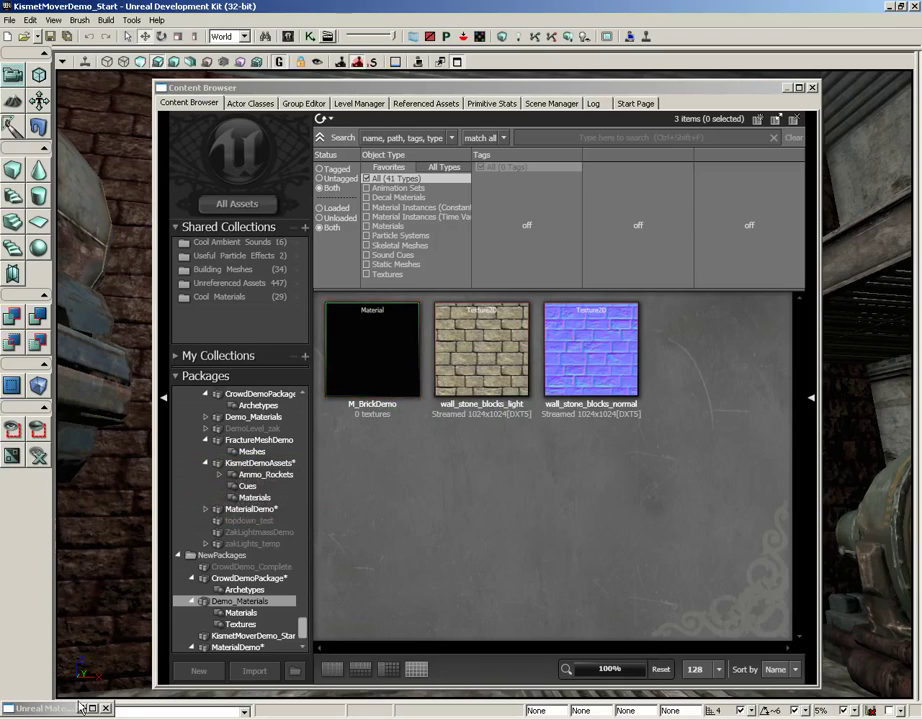
mouse_move(481, 350)
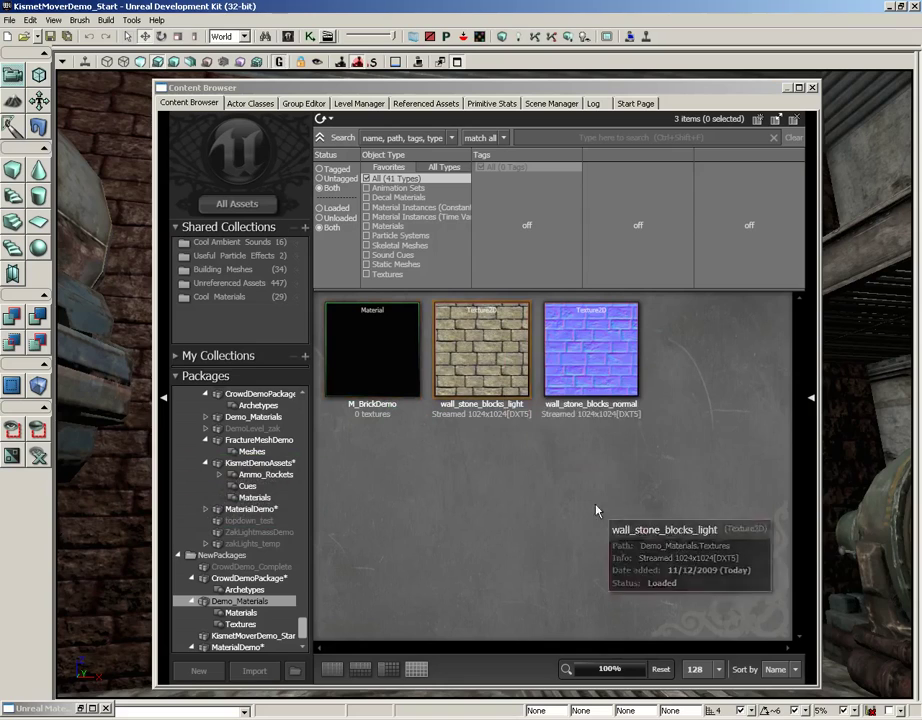
left_click(506, 361)
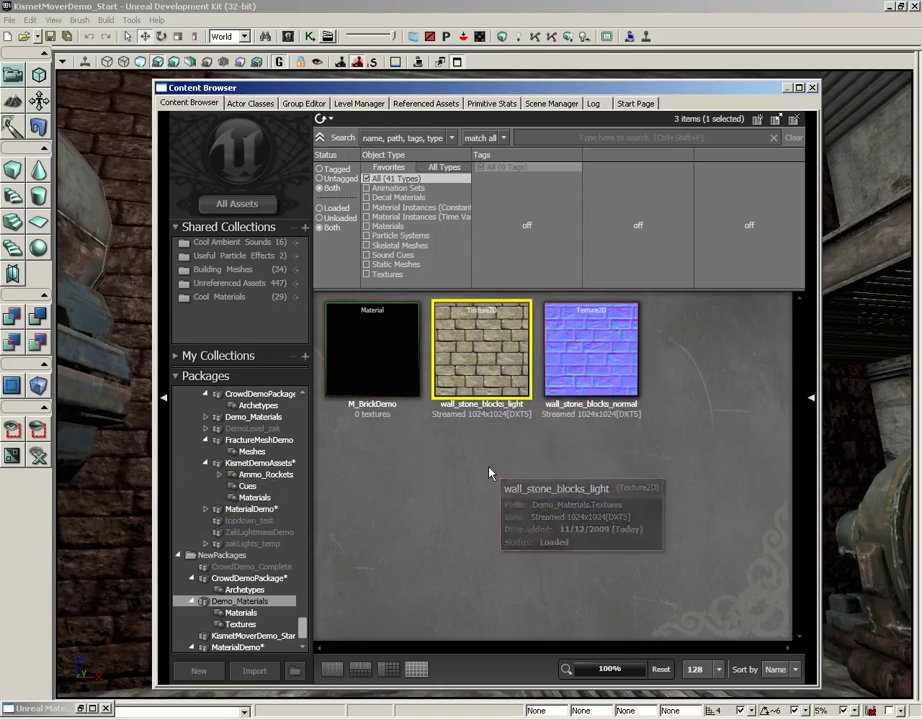
mouse_move(484, 350)
left_mouse_down()
mouse_move(82, 712)
mouse_move(635, 289)
left_mouse_up()
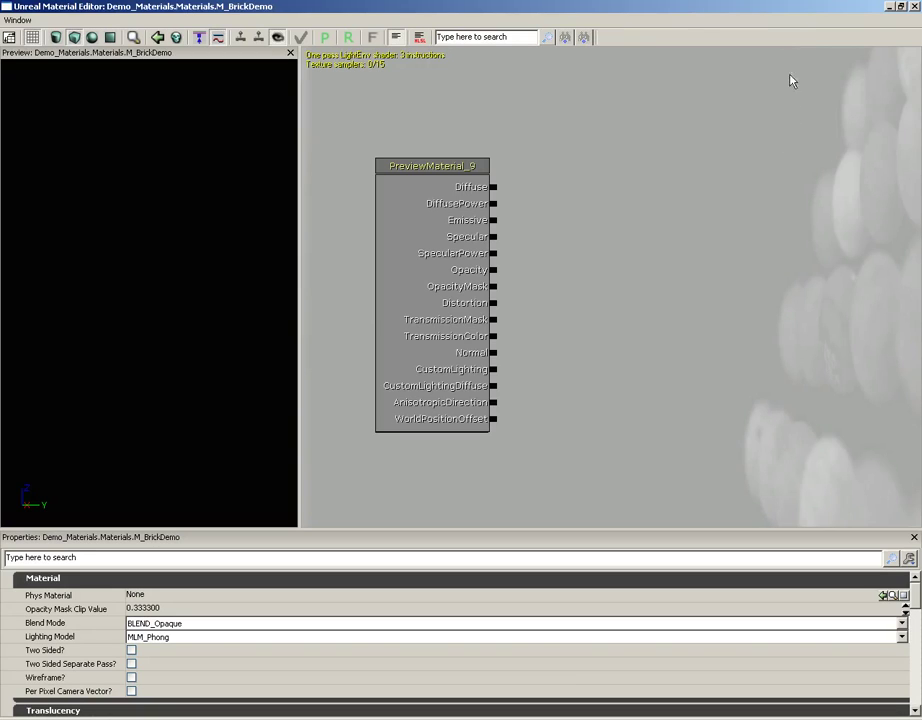
Add a wall_stone_blocks_light Texture Sample and wire its RGB output to Diffuse.
left_click(17, 20)
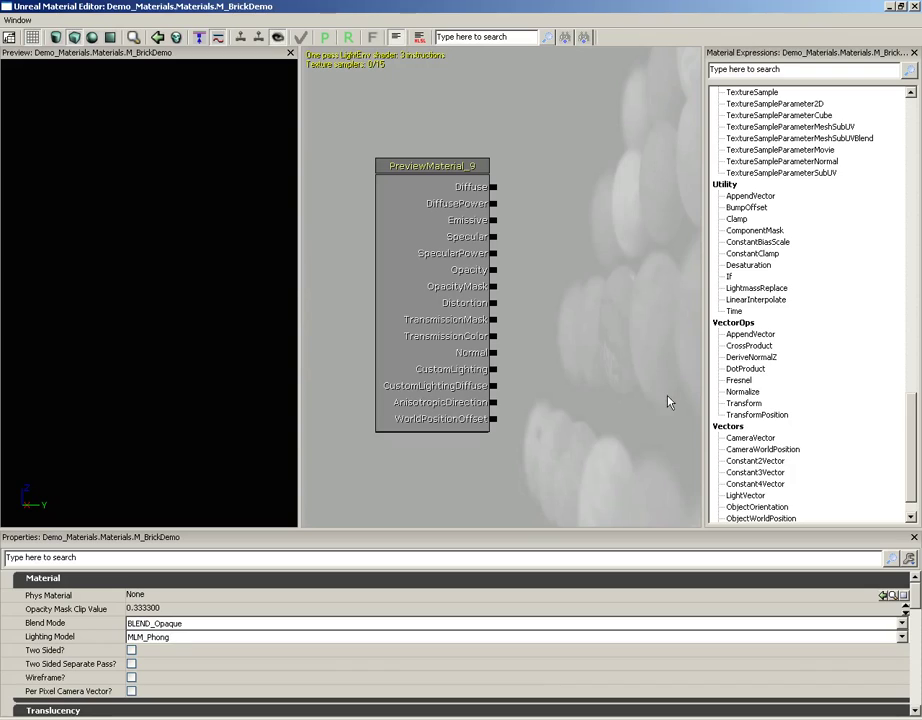
left_click(913, 52)
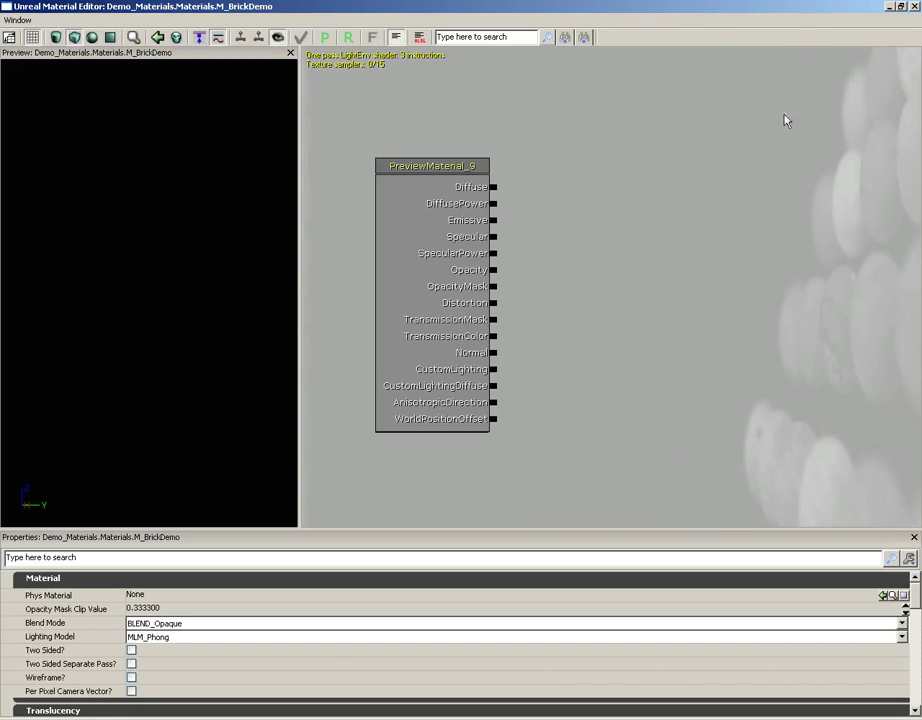
right_click(632, 155)
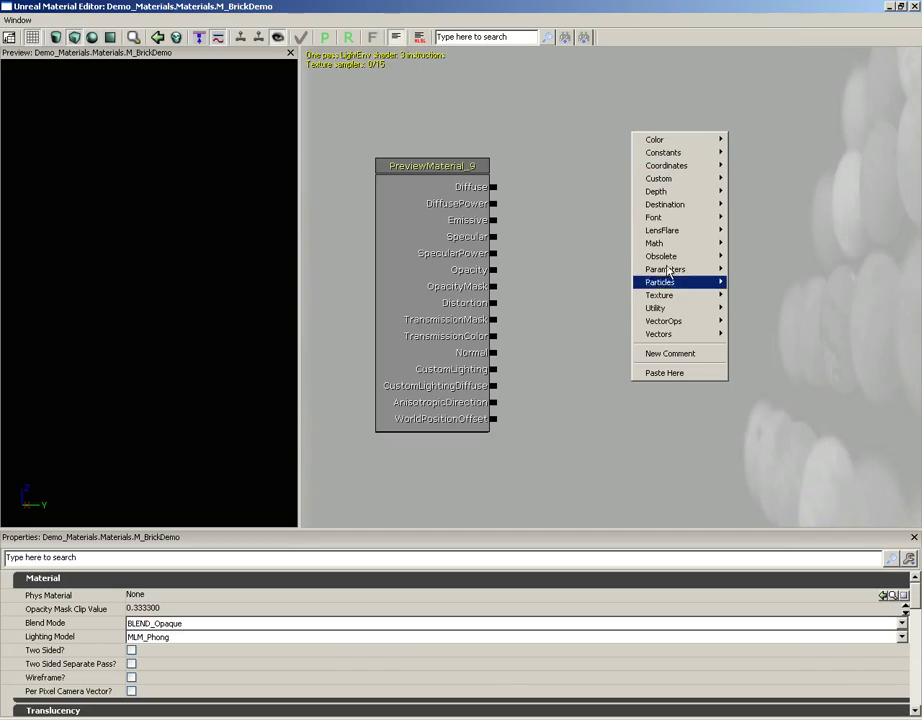
left_click(604, 167)
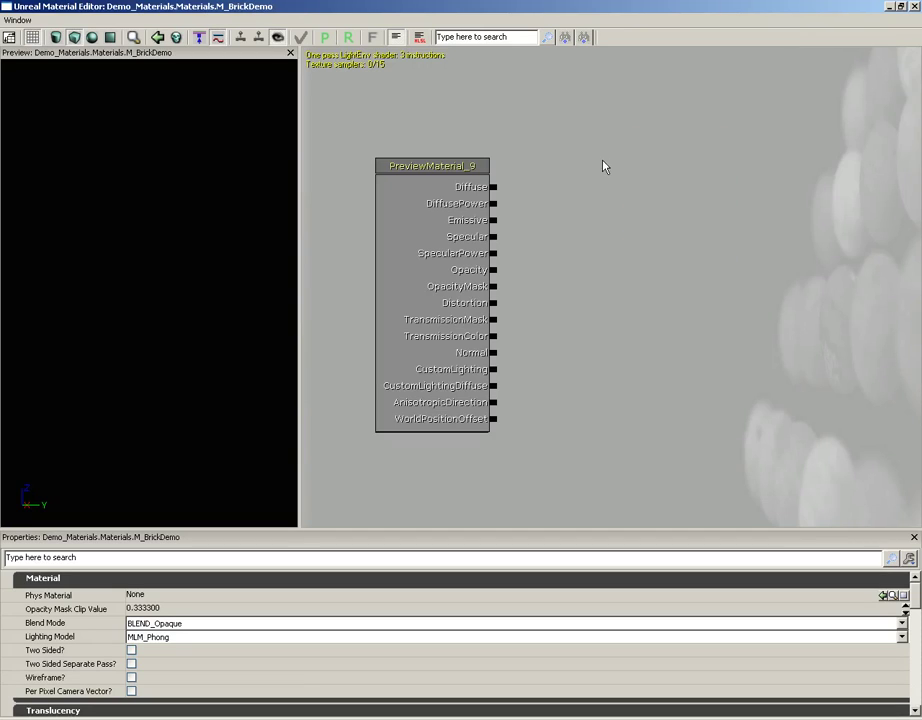
left_click(669, 183)
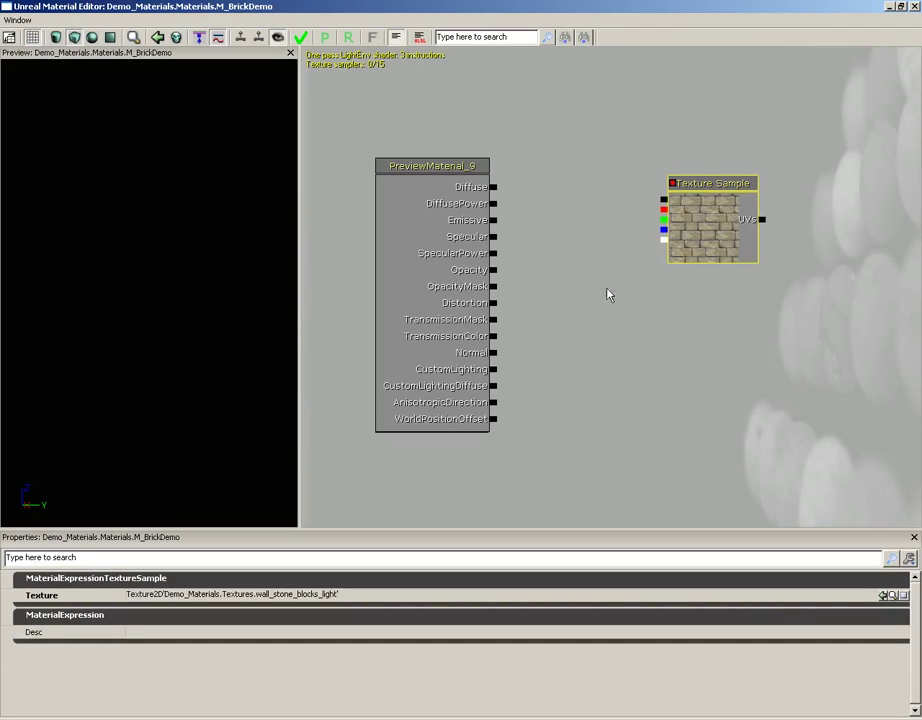
left_click_drag(663, 200, 493, 188)
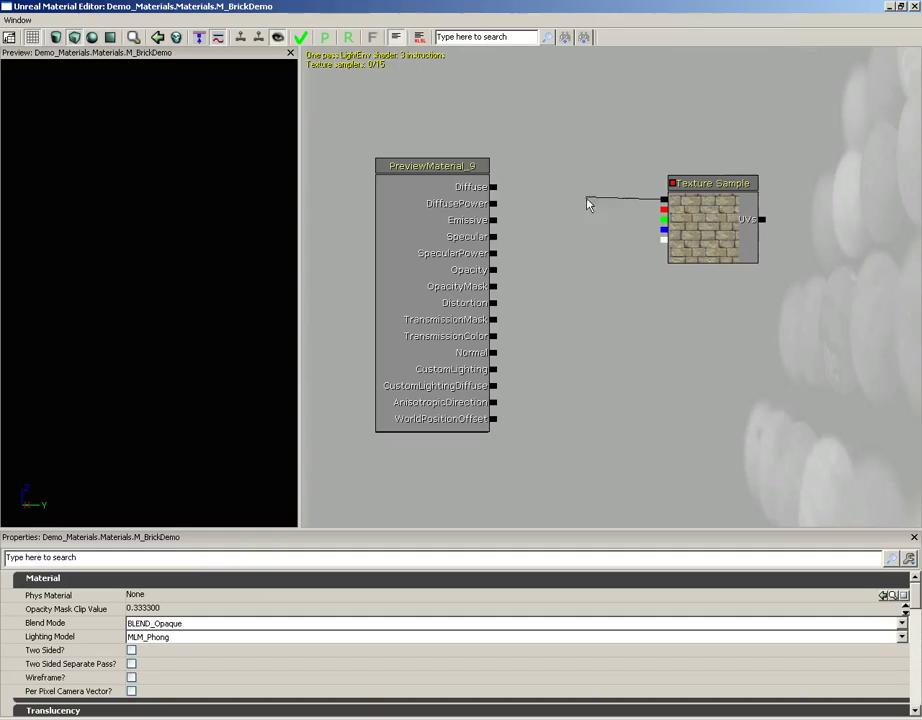
Preview M_BrickDemo on a sphere and rotate it to inspect the bricks.
mouse_move(257, 329)
left_mouse_down()
mouse_move(175, 290)
mouse_move(224, 323)
mouse_move(172, 362)
mouse_move(72, 397)
mouse_move(21, 237)
mouse_move(128, 299)
mouse_move(169, 230)
mouse_move(249, 181)
mouse_move(300, 171)
mouse_move(124, 266)
left_mouse_up()
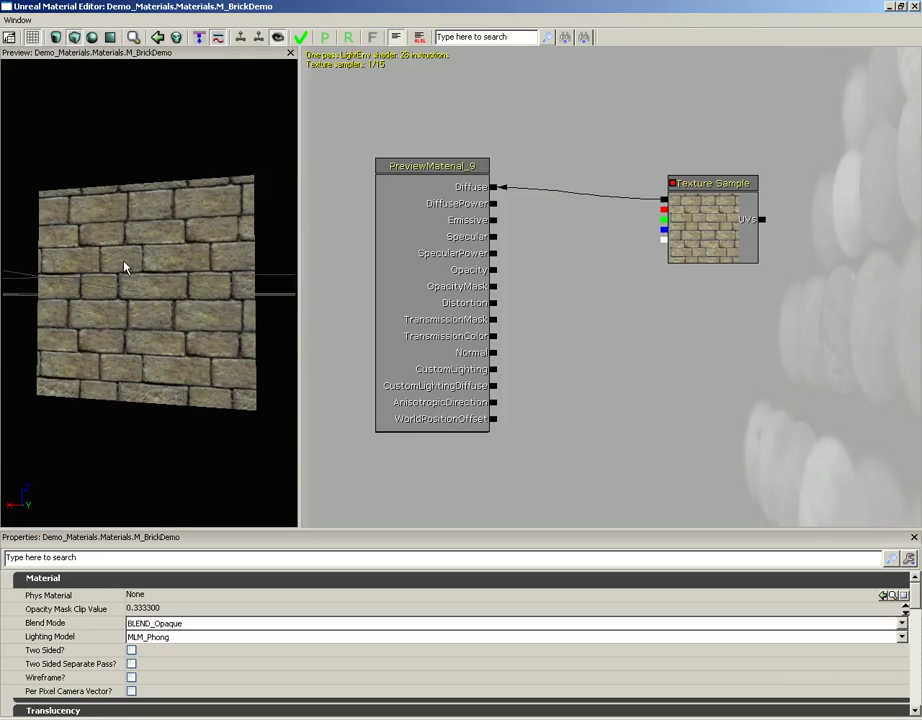
left_click(92, 37)
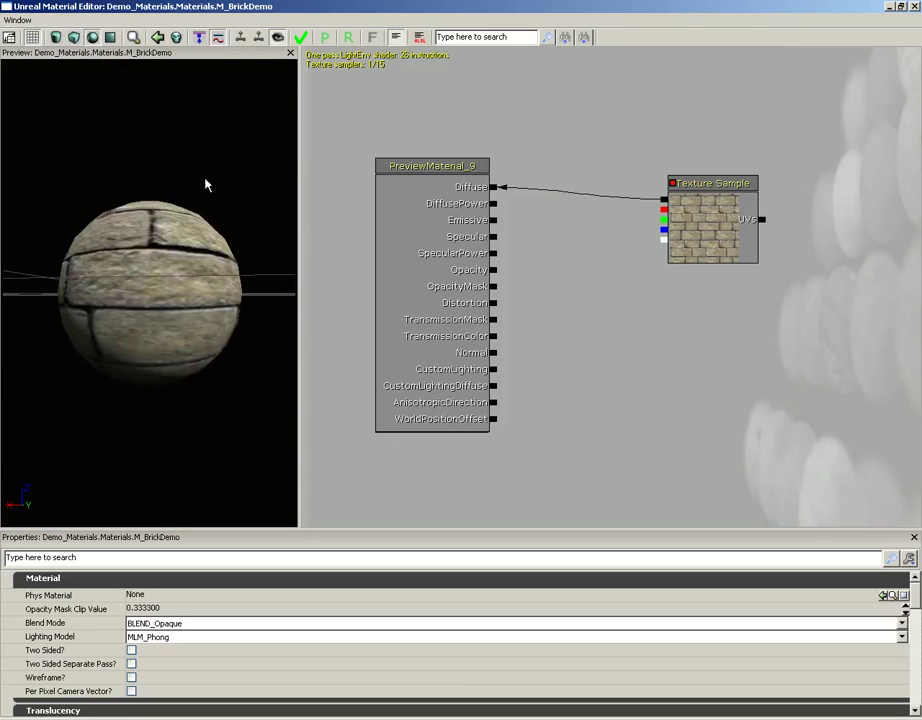
left_click_drag(77, 291, 162, 222)
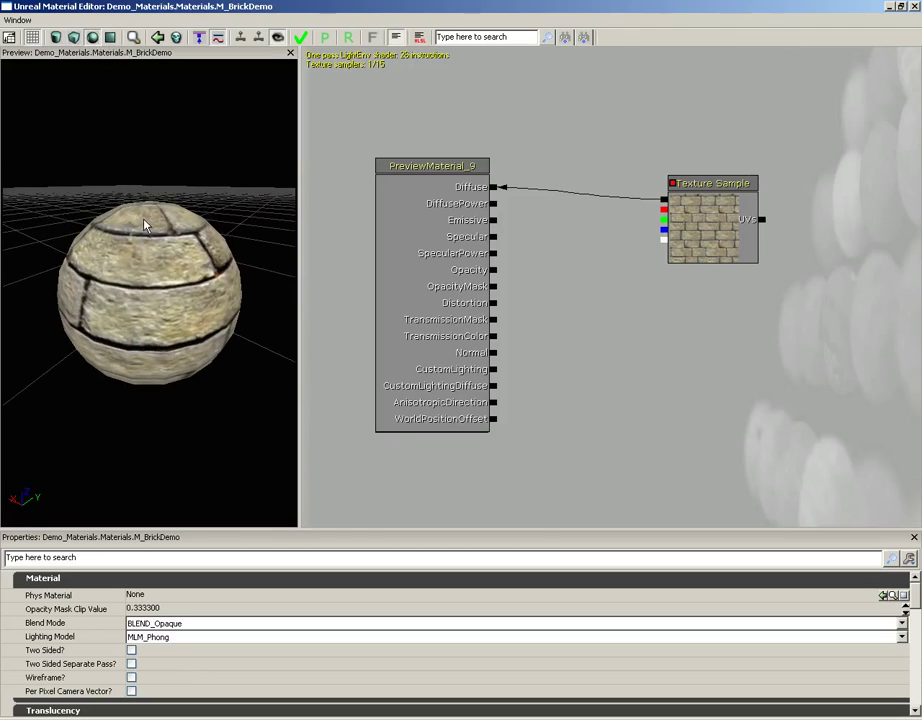
Add a wall_stone_blocks_normal Texture Sample and wire its RGB output to Normal.
left_click(890, 8)
left_click(560, 375)
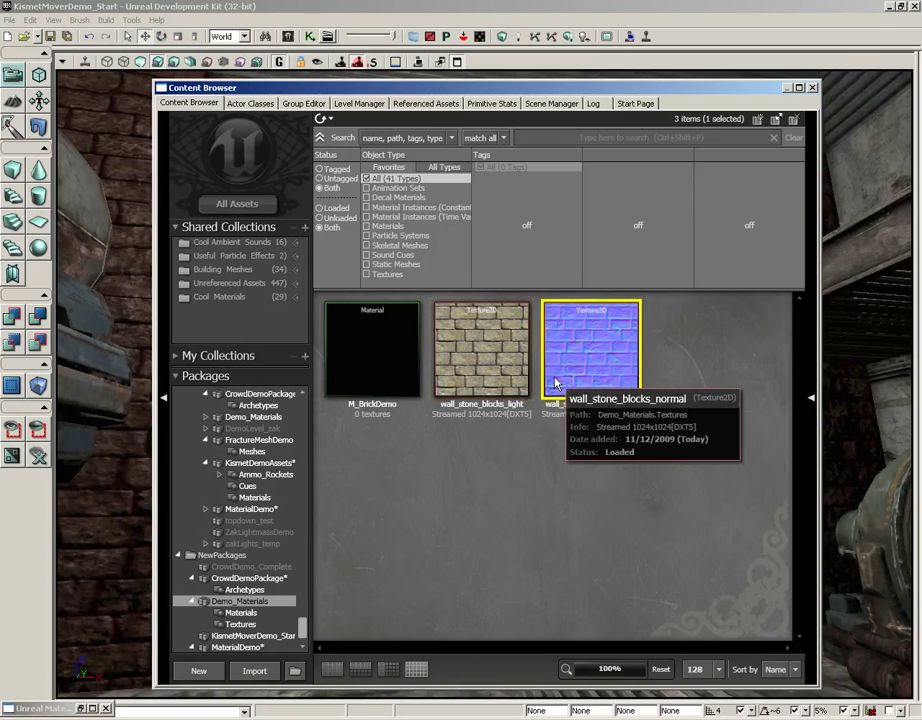
left_click(79, 710)
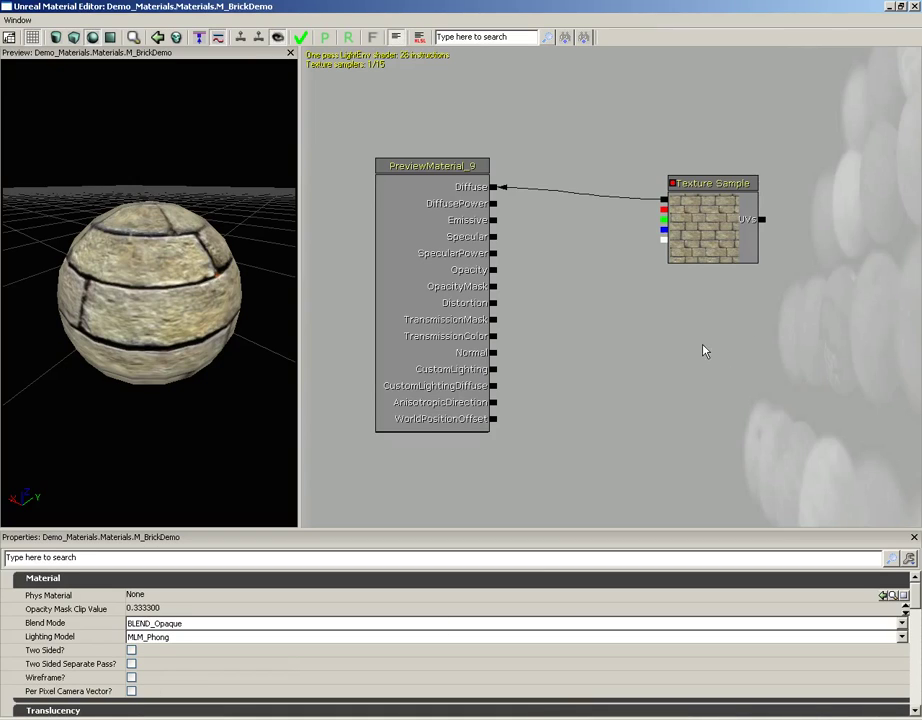
left_click(703, 350)
left_click_drag(698, 369, 493, 353)
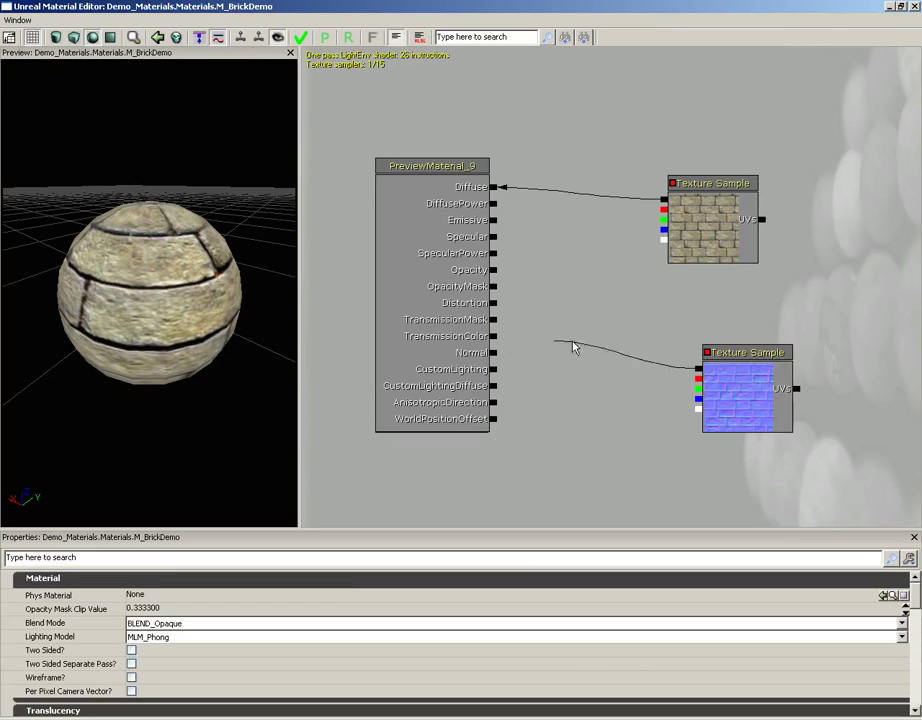
Rotate the preview sphere to check the brick surface relief.
mouse_move(160, 322)
left_mouse_down()
mouse_move(196, 270)
mouse_move(274, 236)
mouse_move(299, 205)
mouse_move(299, 222)
left_mouse_up()
mouse_move(148, 305)
left_mouse_down()
mouse_move(189, 274)
mouse_move(185, 212)
mouse_move(116, 206)
left_mouse_up()
mouse_move(115, 161)
left_mouse_down()
mouse_move(169, 284)
mouse_move(148, 251)
left_mouse_up()
mouse_move(200, 220)
left_mouse_down()
mouse_move(156, 171)
mouse_move(37, 235)
mouse_move(148, 354)
mouse_move(243, 335)
mouse_move(216, 253)
mouse_move(54, 233)
mouse_move(132, 235)
mouse_move(82, 191)
mouse_move(132, 142)
mouse_move(93, 125)
mouse_move(140, 206)
mouse_move(171, 144)
mouse_move(88, 103)
mouse_move(3, 112)
mouse_move(1, 175)
mouse_move(29, 195)
mouse_move(3, 190)
mouse_move(203, 228)
left_mouse_up()
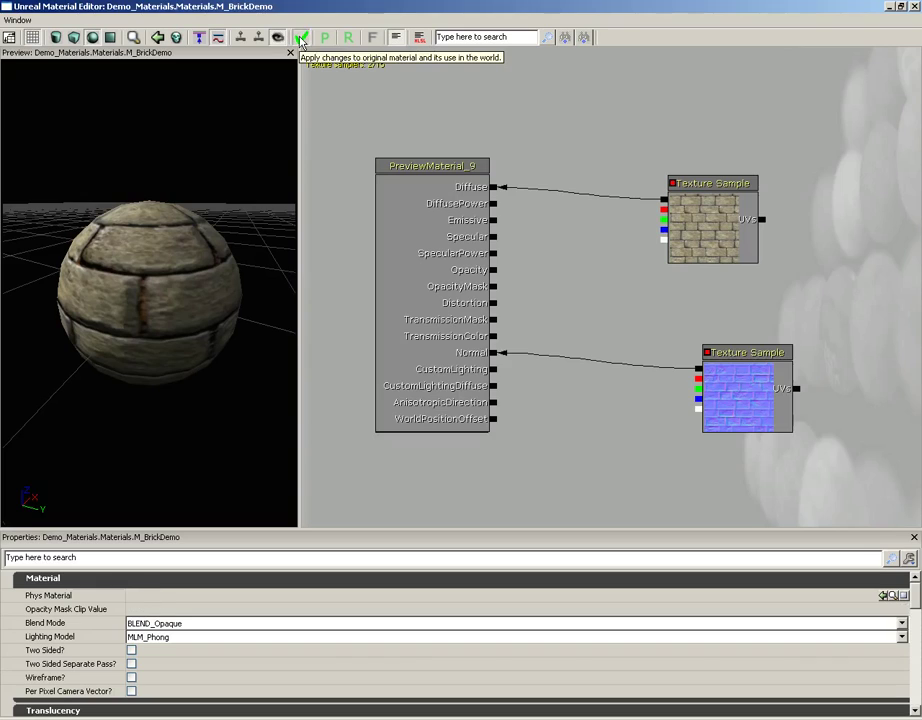
Apply the M_BrickDemo changes and drag the material onto the level's brick wall.
left_click(301, 40)
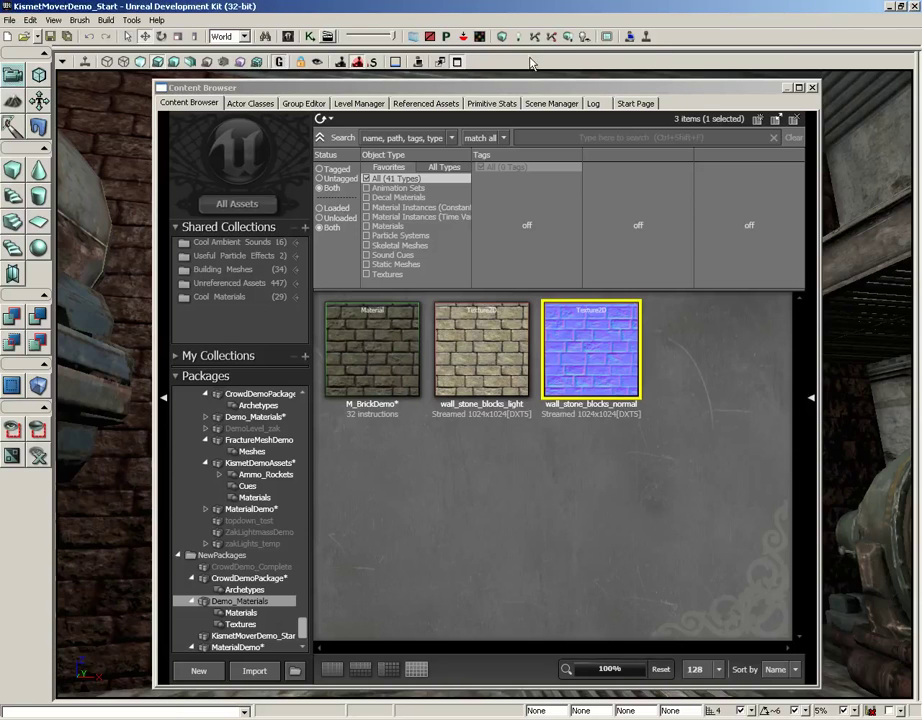
left_click_drag(420, 88, 770, 78)
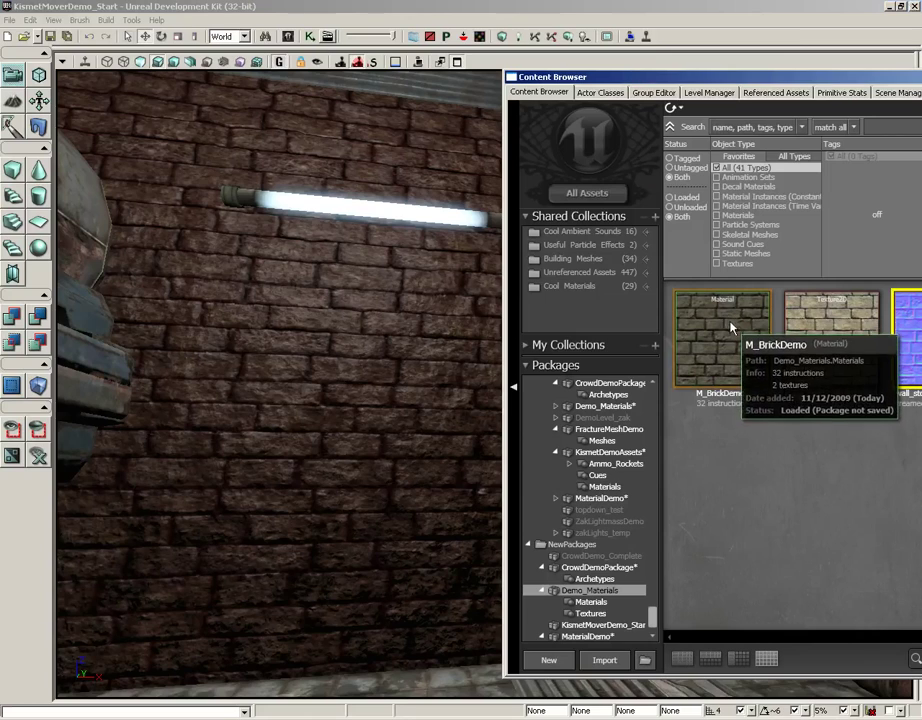
mouse_move(700, 330)
left_mouse_down()
mouse_move(478, 540)
mouse_move(311, 390)
left_mouse_up()
Close the Content Browser and move the camera closer to the wall.
mouse_move(798, 78)
left_mouse_down()
mouse_move(681, 84)
mouse_move(341, 72)
left_mouse_up()
left_click(820, 68)
mouse_move(667, 222)
left_mouse_down()
mouse_move(634, 233)
mouse_move(668, 218)
left_mouse_up()
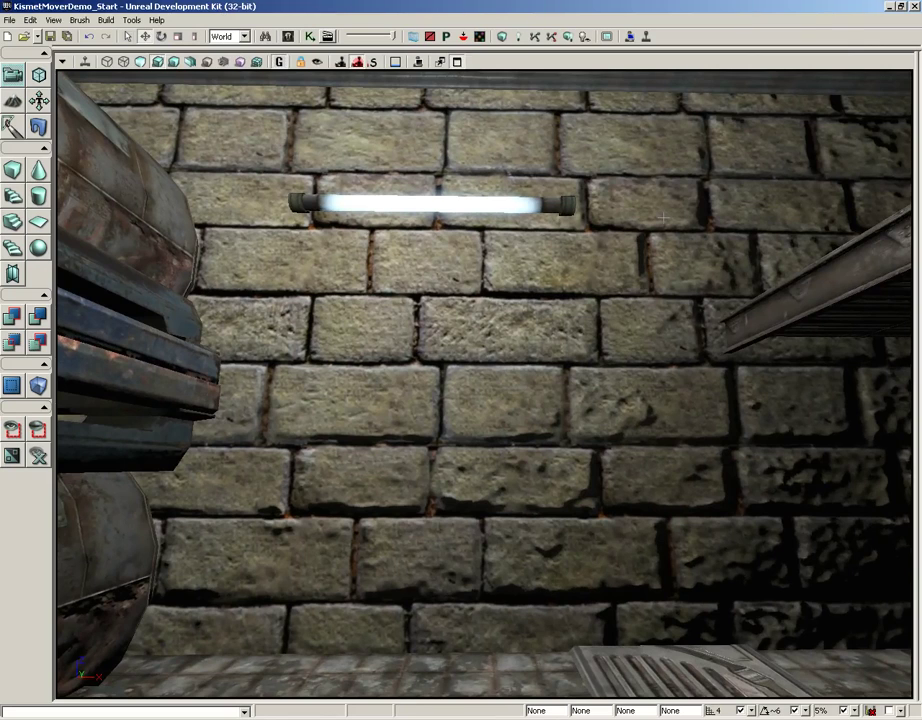